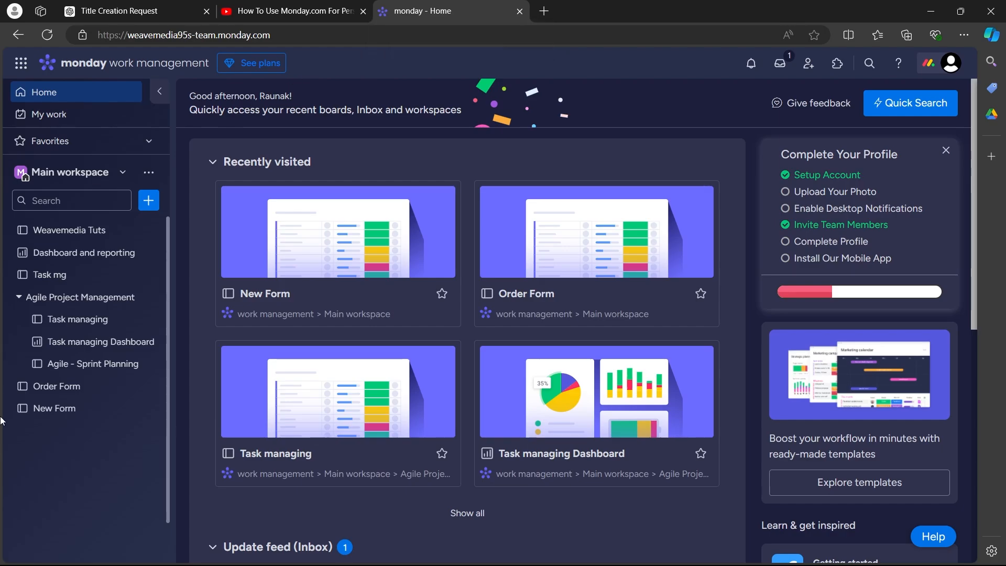
click(544, 11)
text(monday.com)
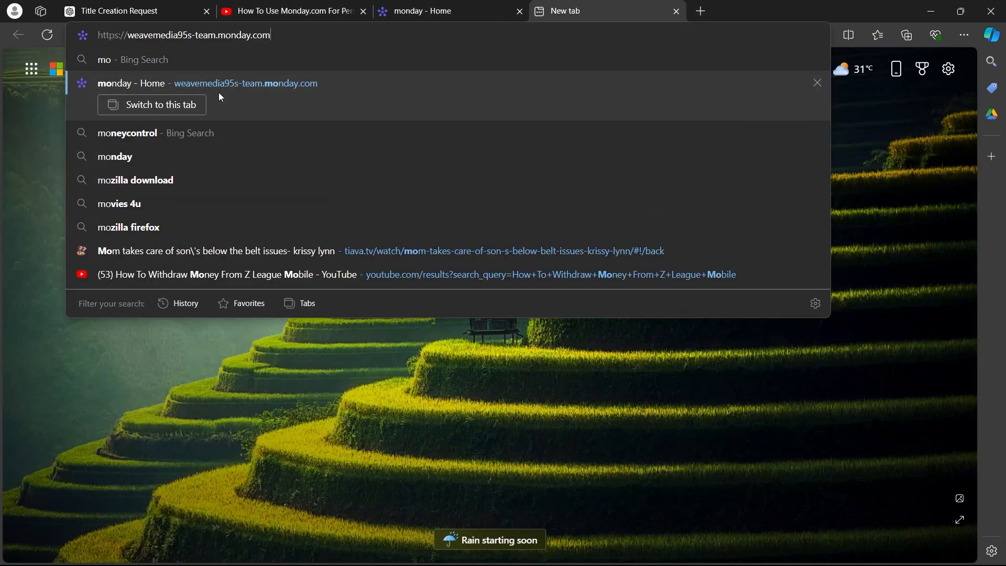
click(219, 92)
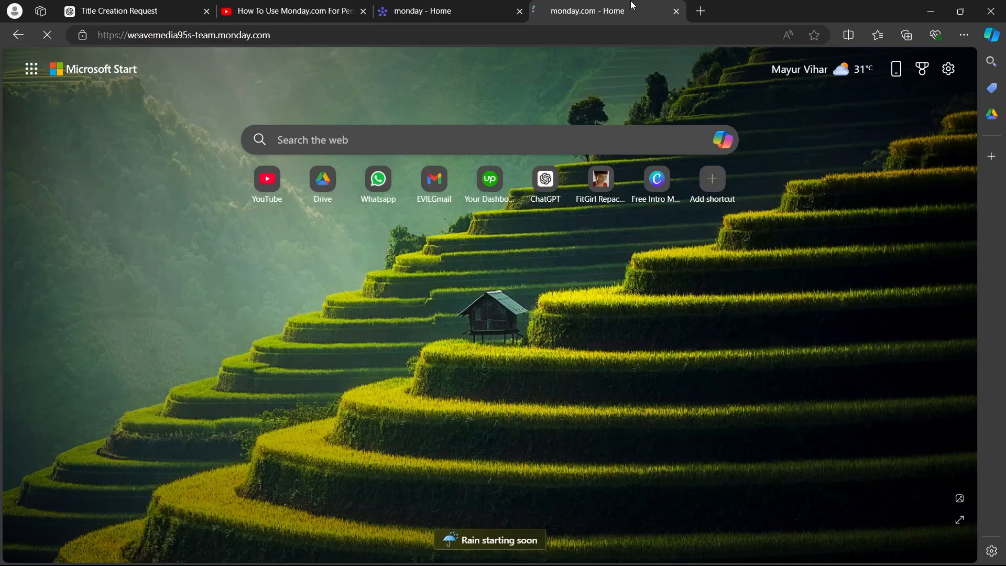
click(677, 11)
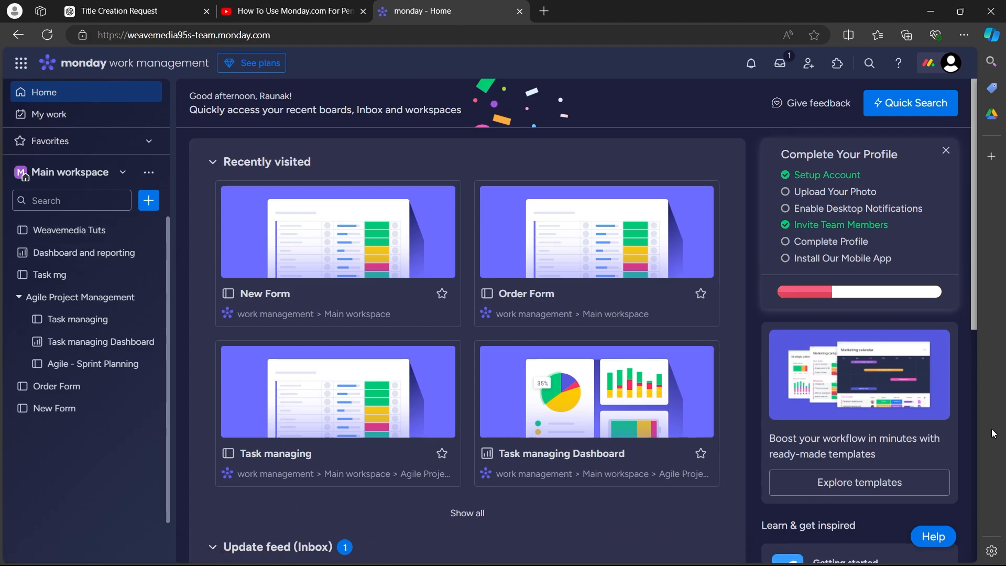
Add a new workspace named "Personal Tasks" with Open privacy.
click(148, 176)
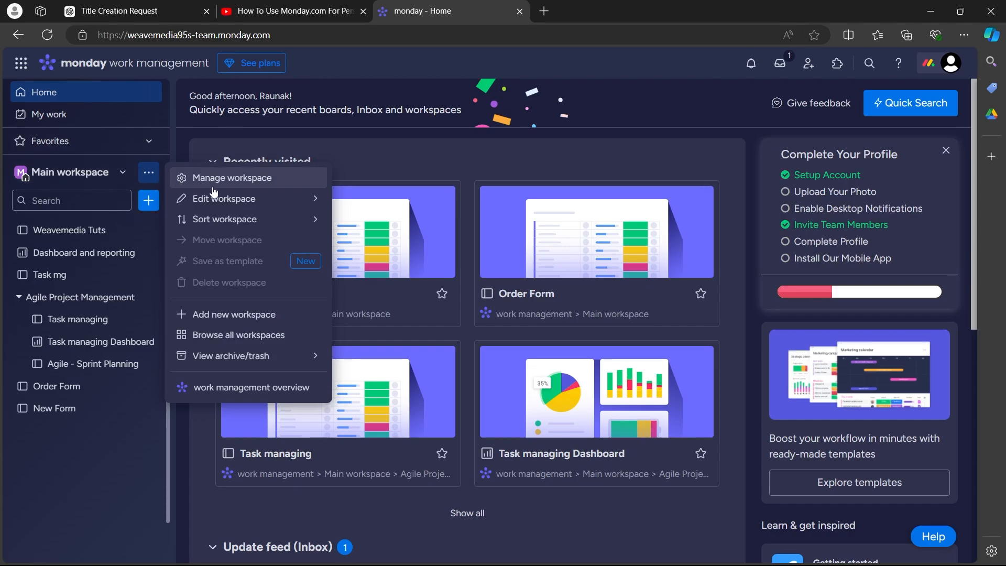
click(245, 314)
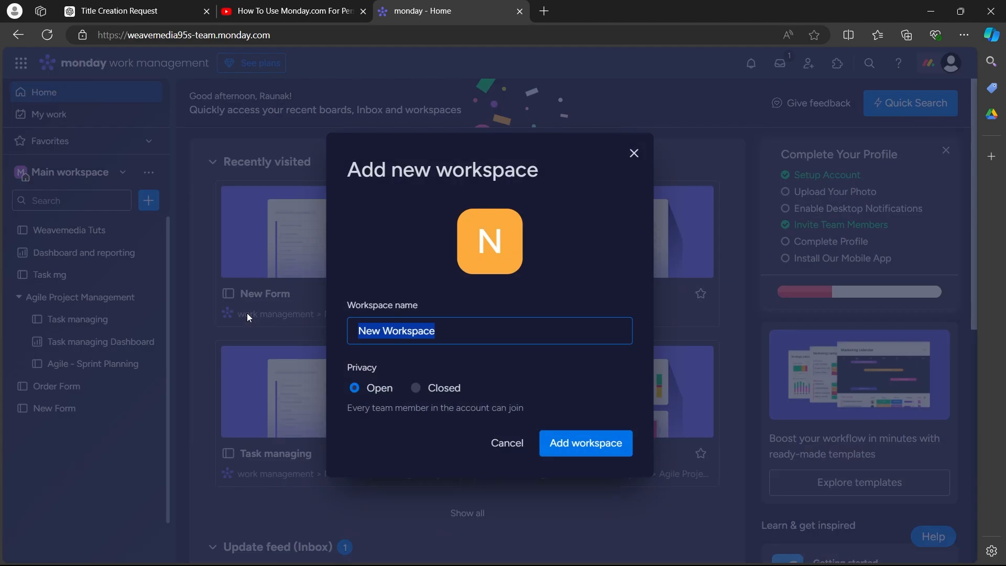
text(Personal Tasks)
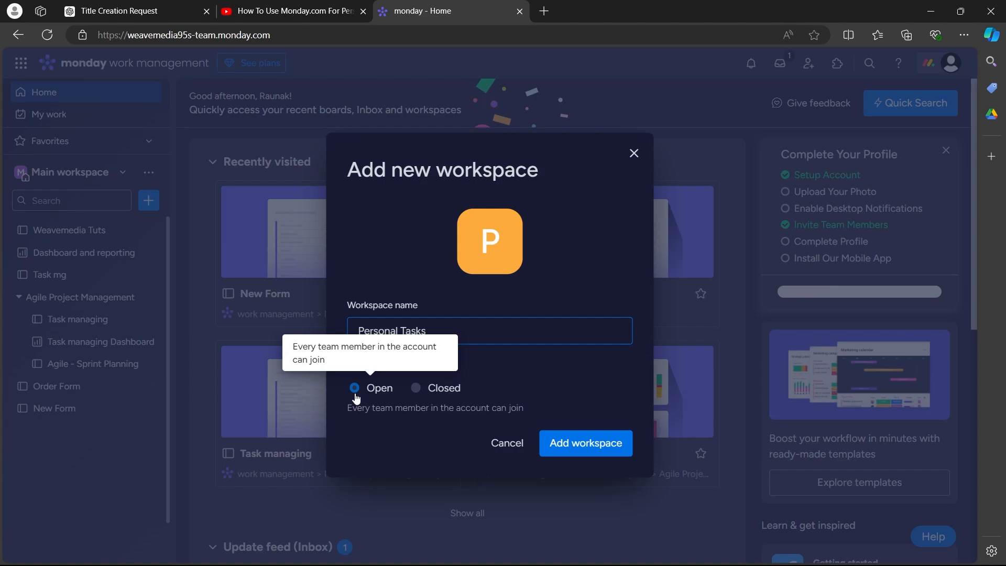
click(582, 444)
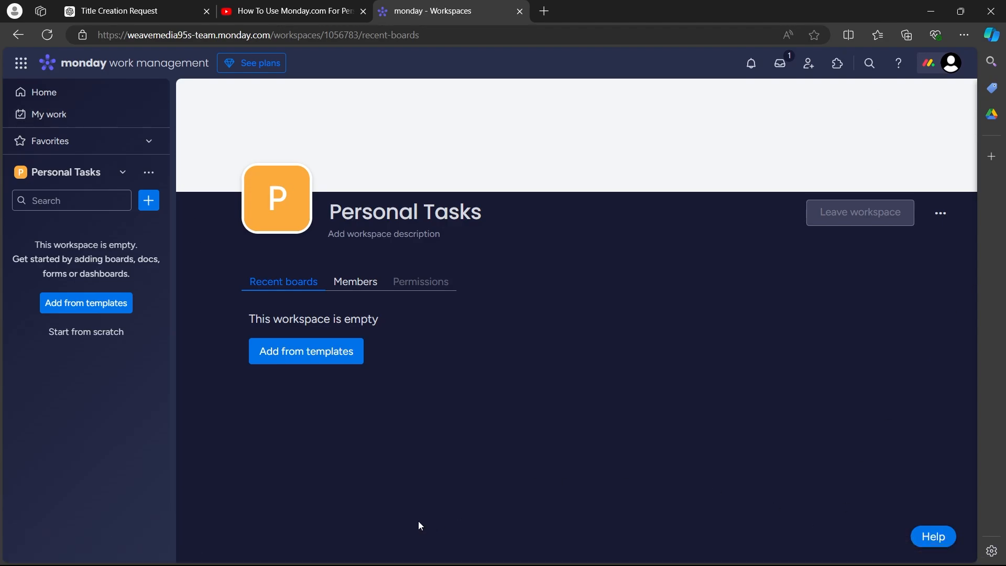
Create a board named "Work Tasks" in the Personal Tasks workspace, with Main privacy and managing Items.
click(148, 200)
click(233, 169)
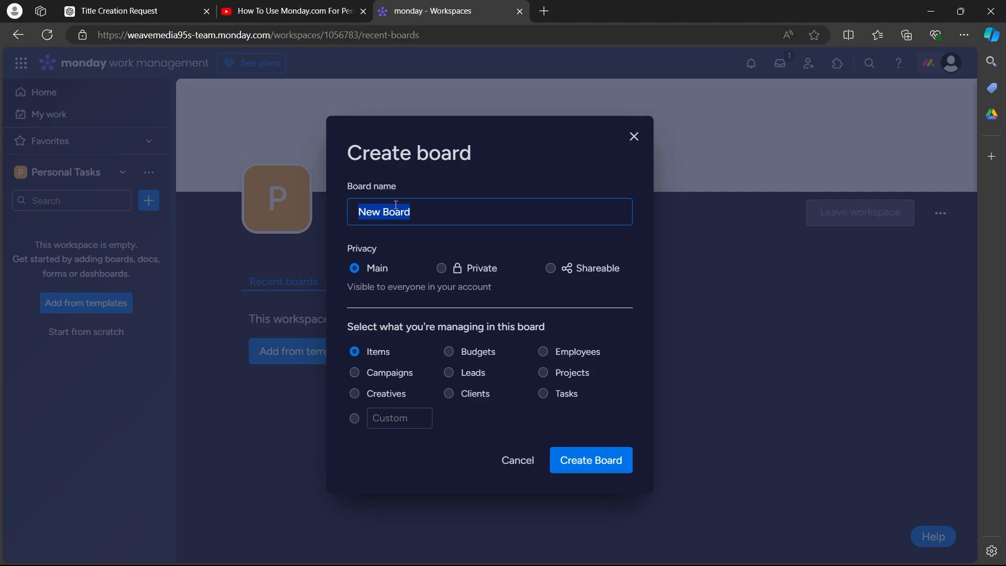
text(Work Tasks)
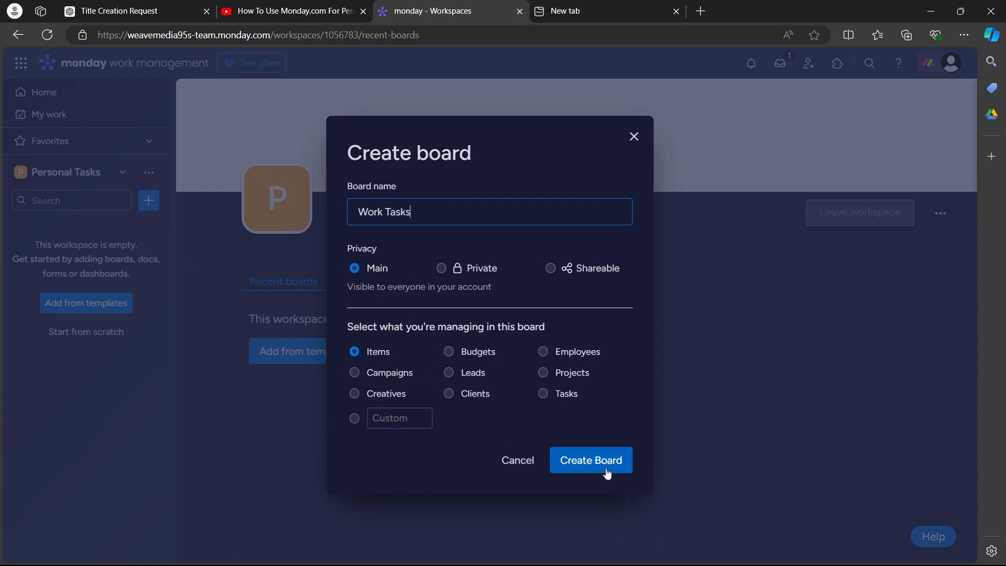
click(591, 460)
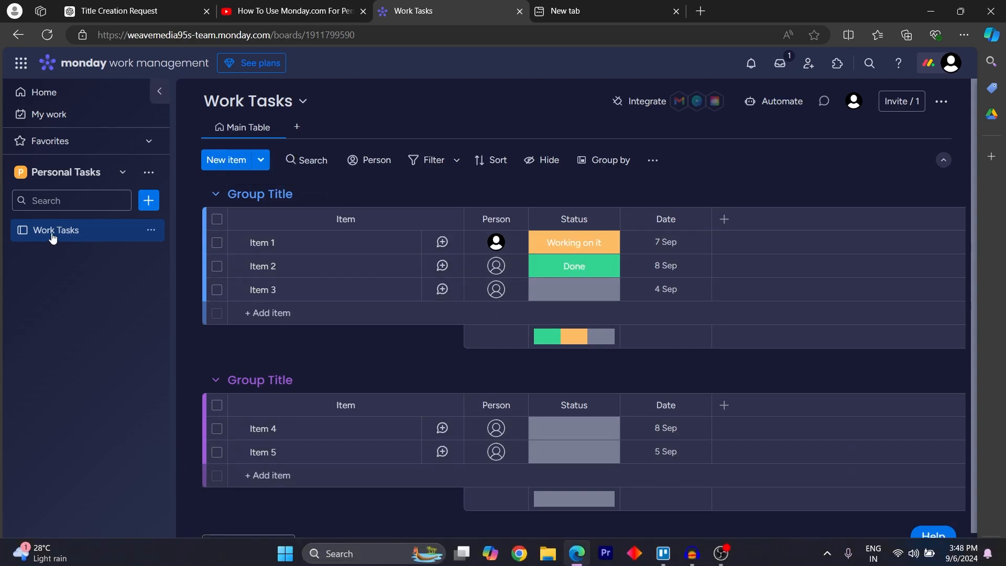
Add the item "Complete project proposal" to the first group and set its date to 14 September 2024.
click(250, 314)
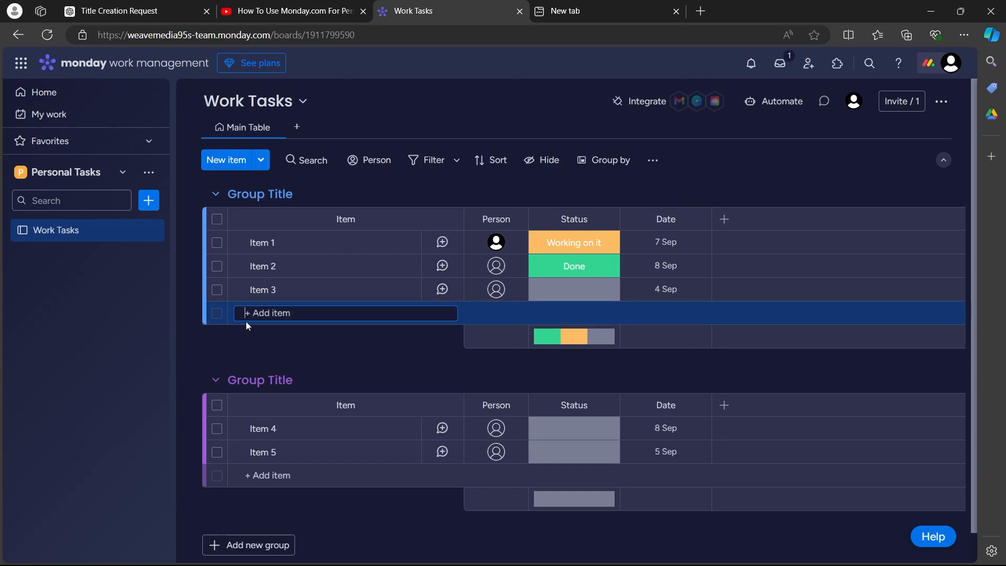
text(Complete project proposal)
key(Return)
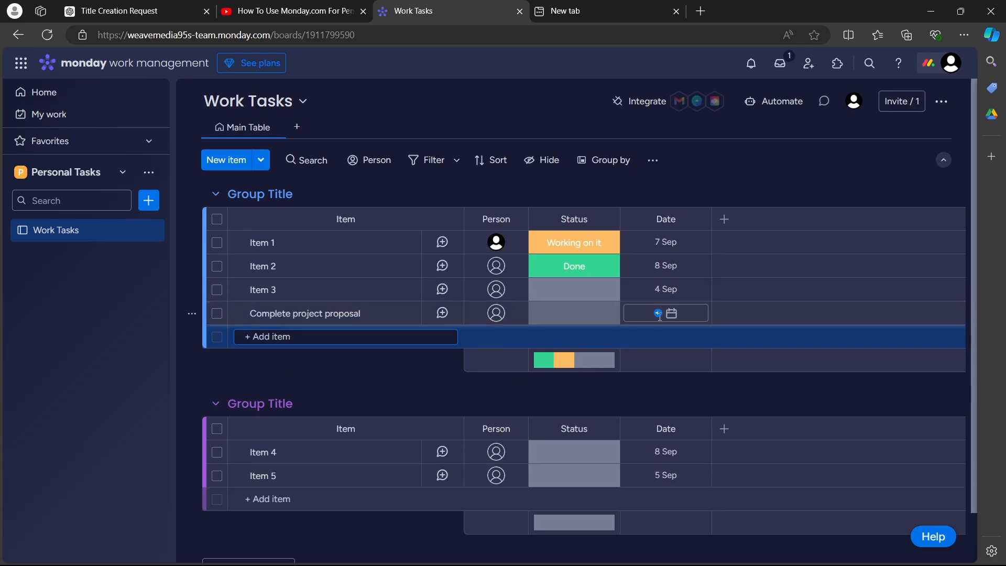
click(657, 314)
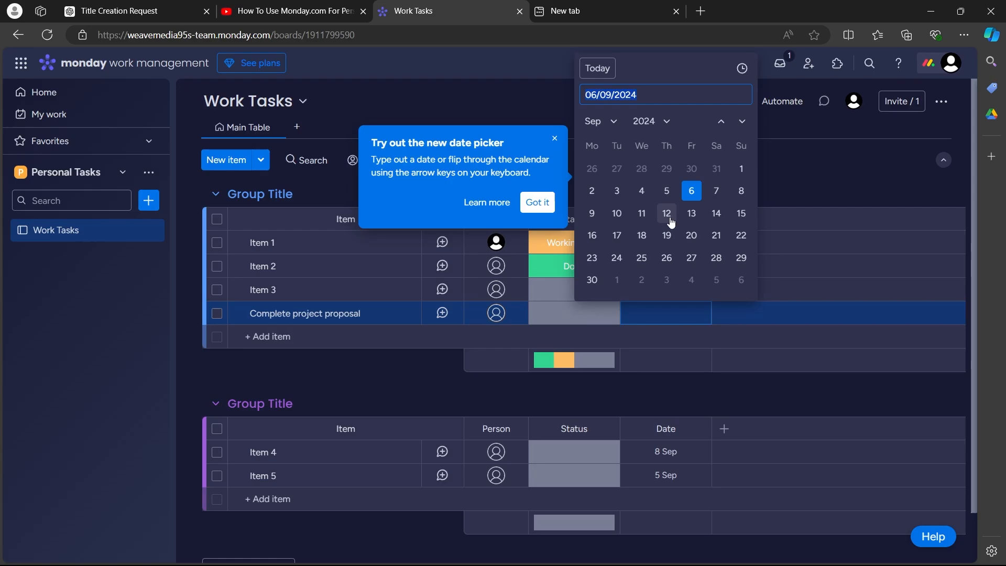
click(717, 214)
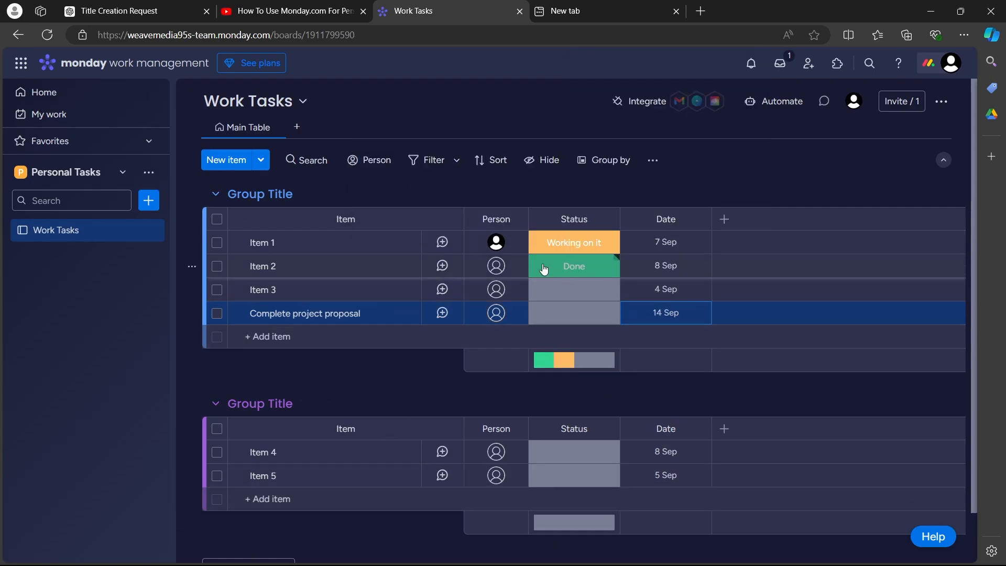
Check the status choices for "Complete project proposal" and assign the item to the first suggested person.
click(596, 319)
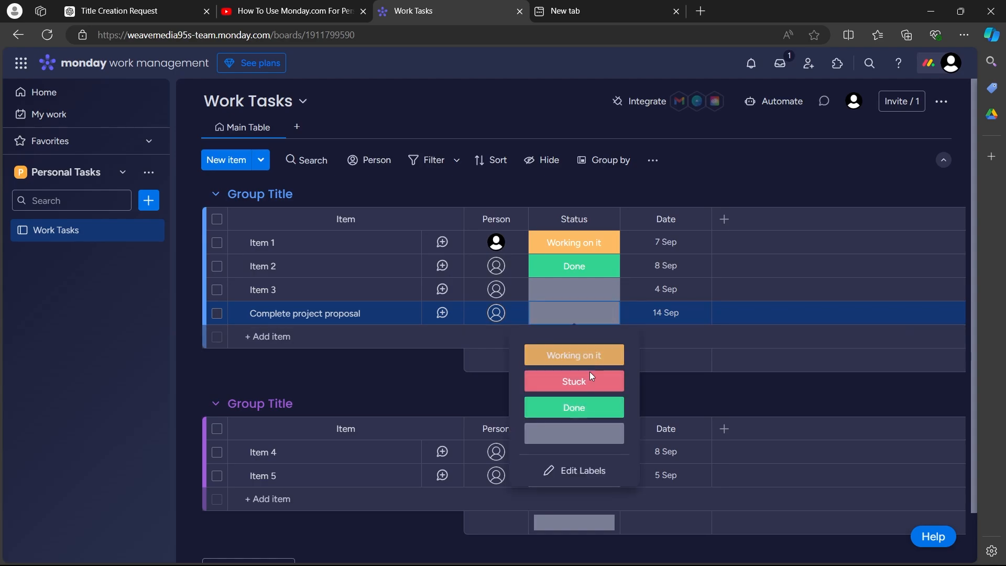
click(486, 314)
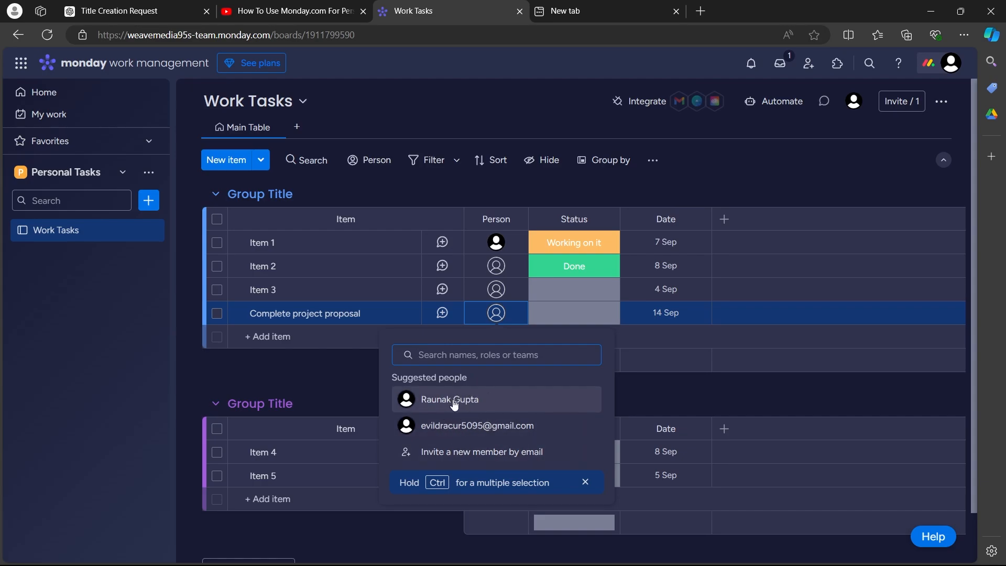
click(473, 402)
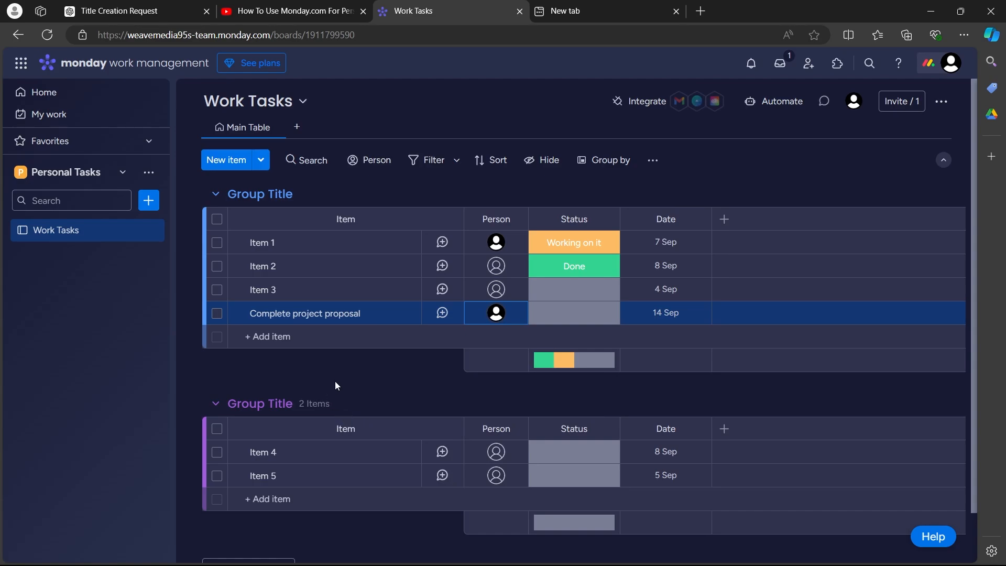
click(725, 220)
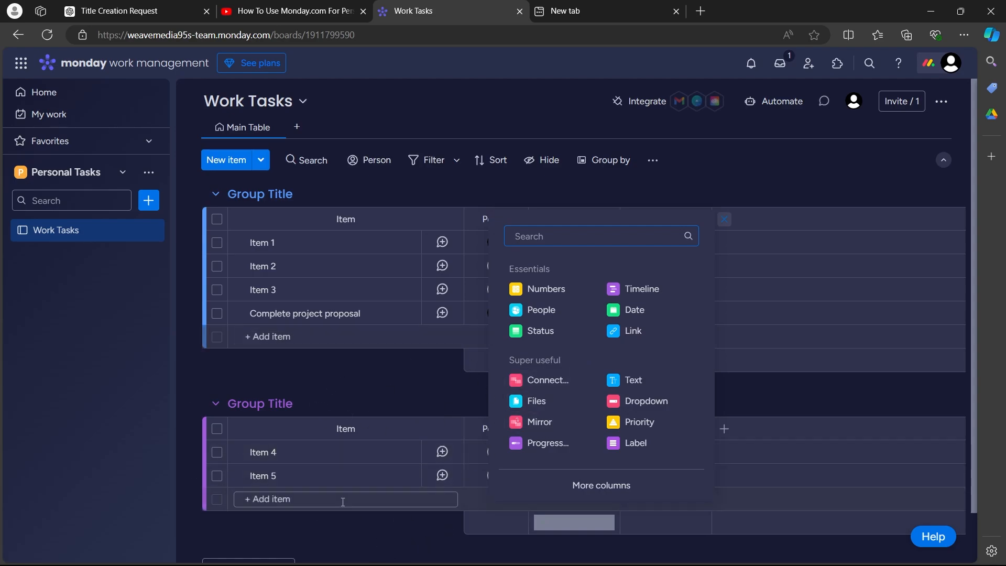
click(367, 409)
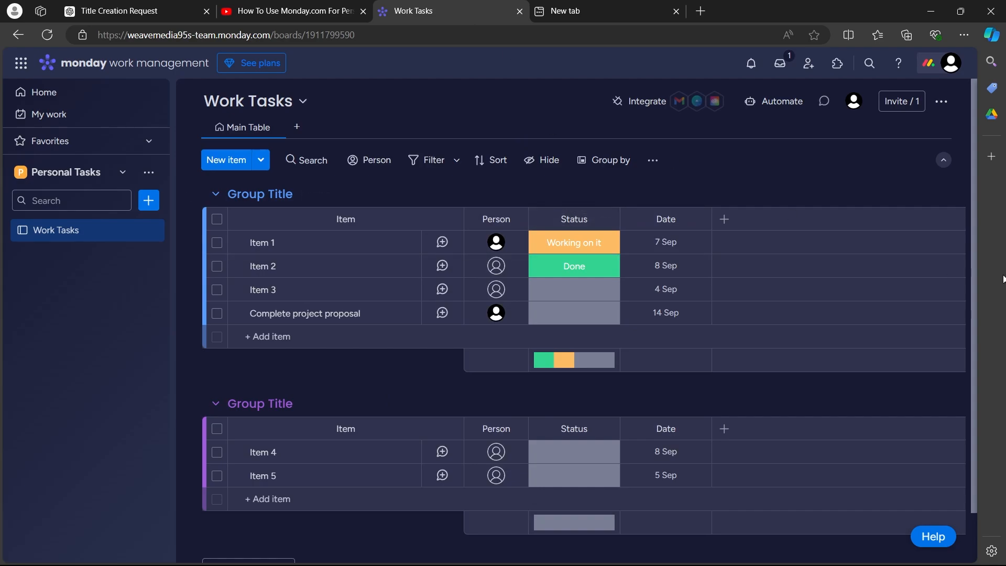
Add a Calendar view to the Work Tasks board and return to the Main Table view.
click(300, 128)
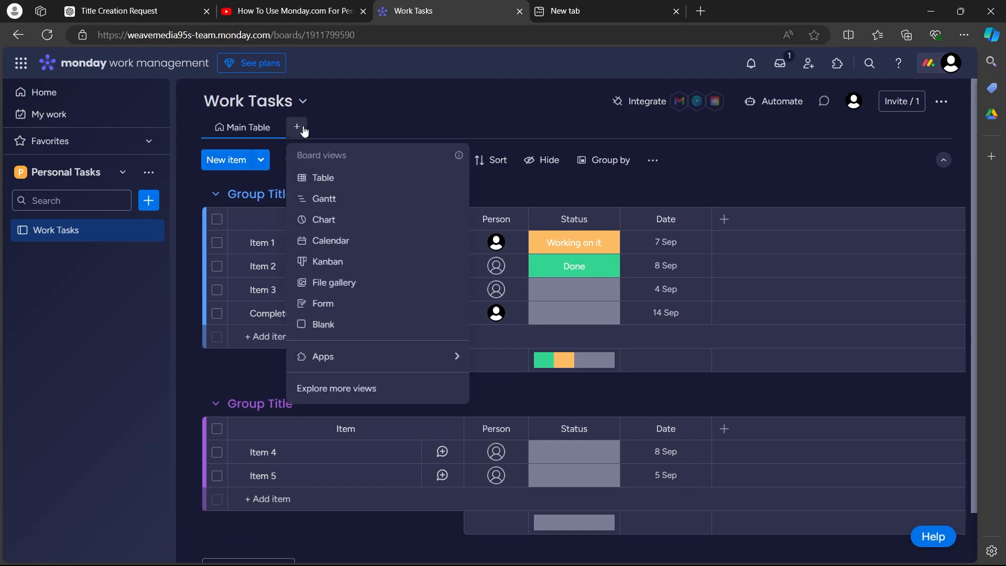
click(343, 242)
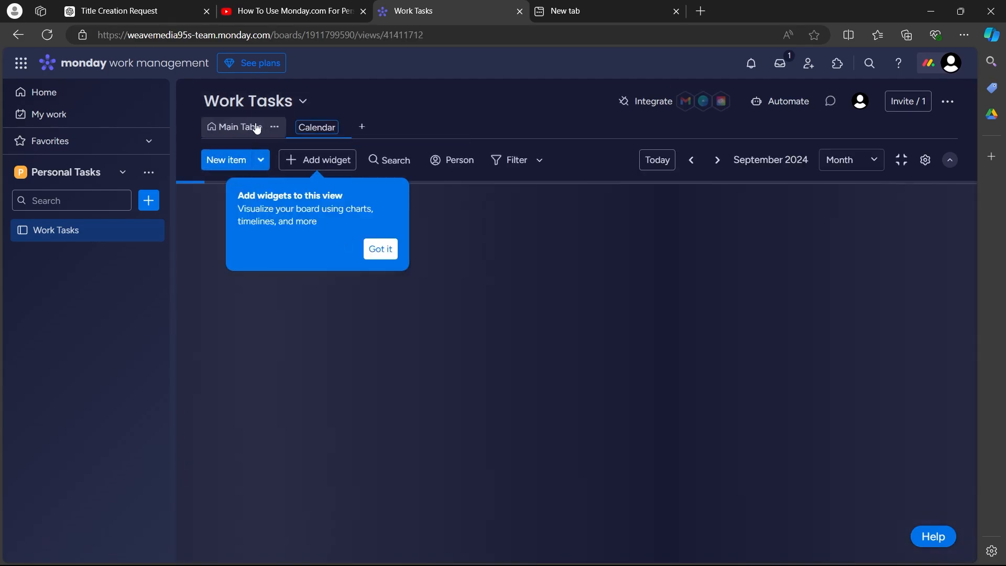
click(253, 128)
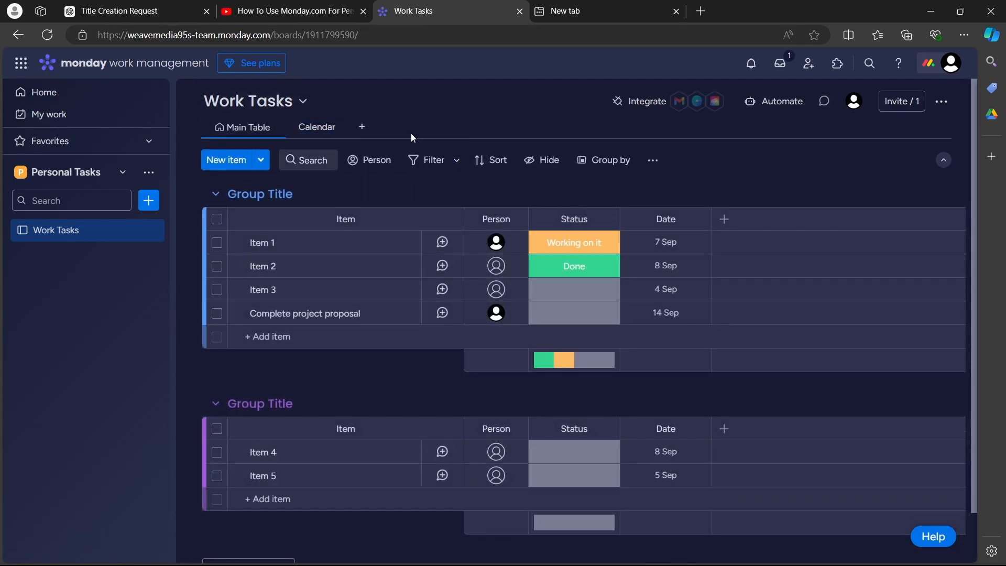
Compare the items' dates in the Calendar view with the Main Table, ending on the Main Table.
click(328, 134)
click(242, 127)
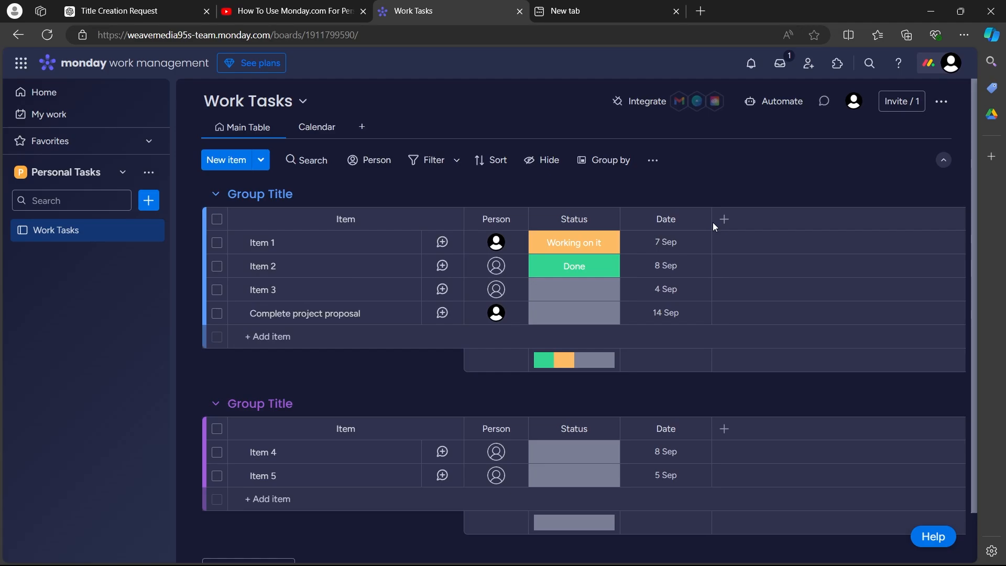
click(311, 136)
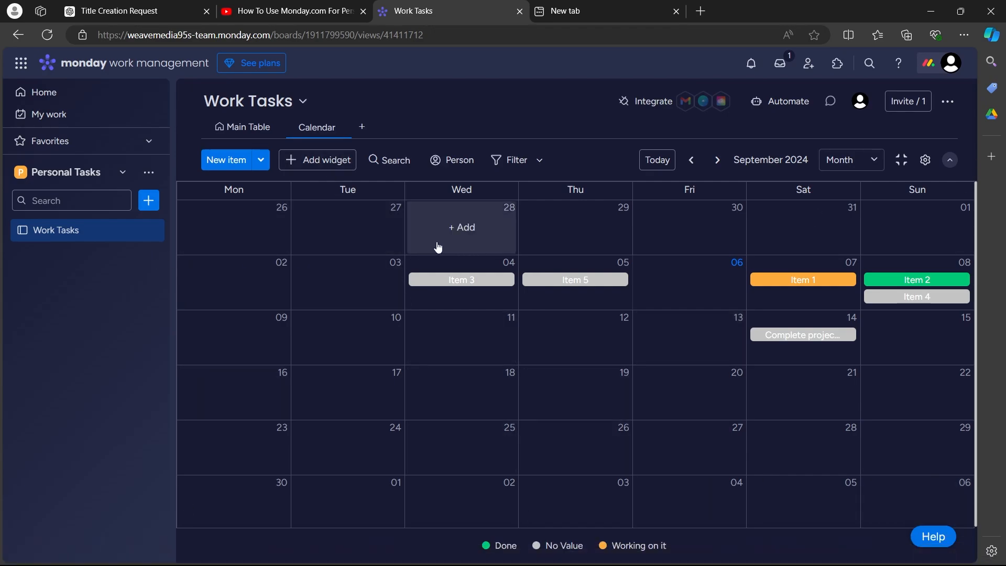
click(236, 129)
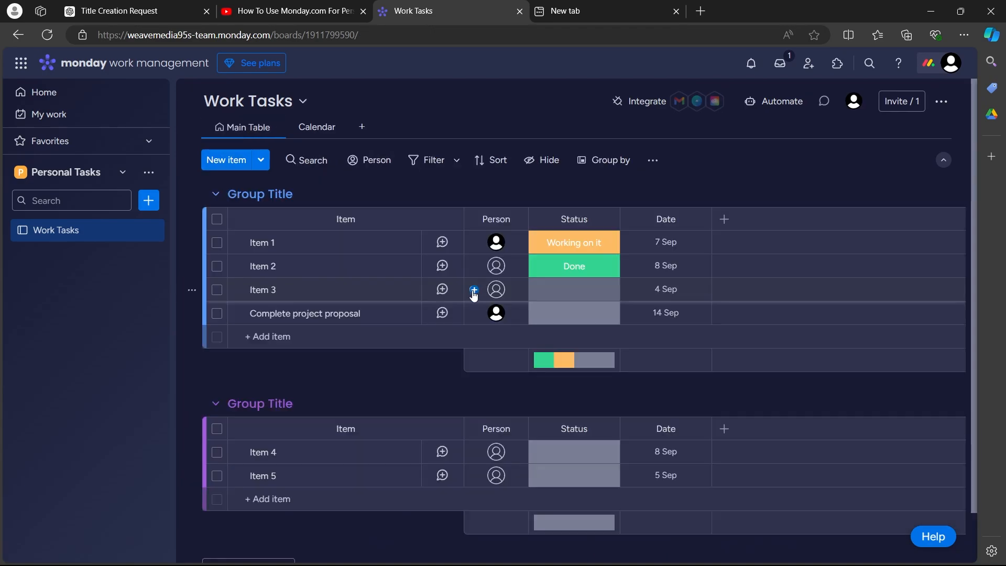
View the assignee choices for Item 3, then open Item 1's updates and close them without posting.
click(474, 290)
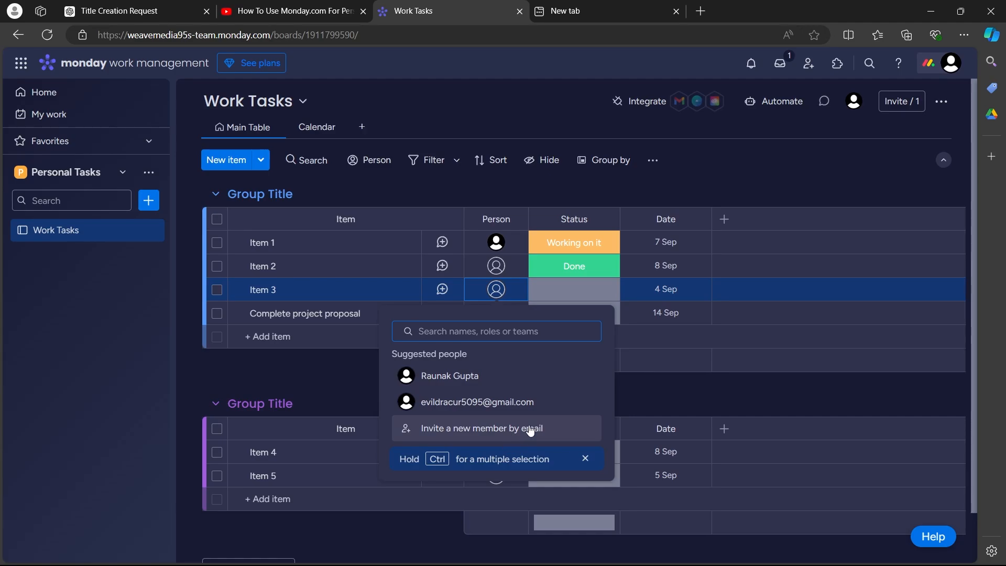
click(444, 242)
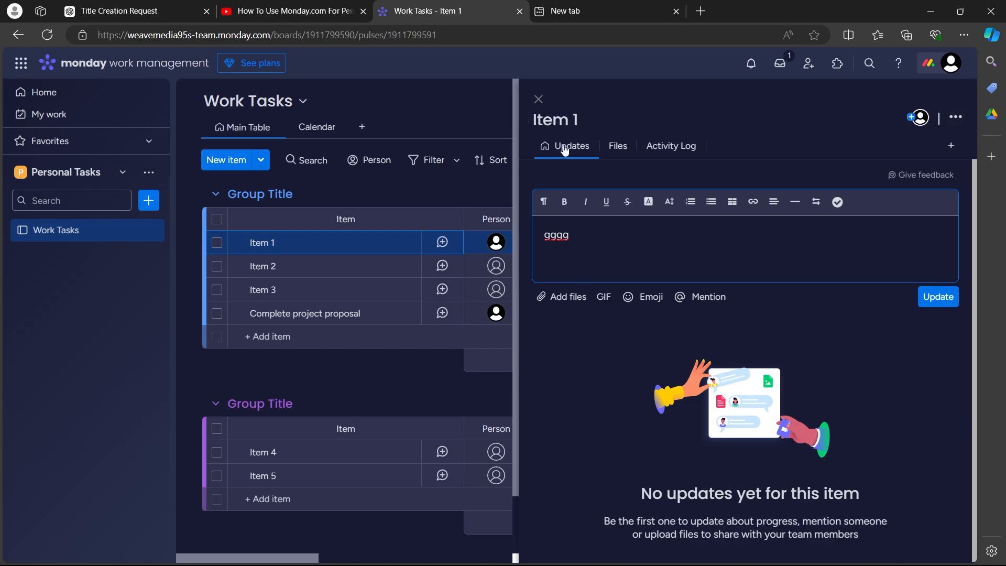
click(538, 100)
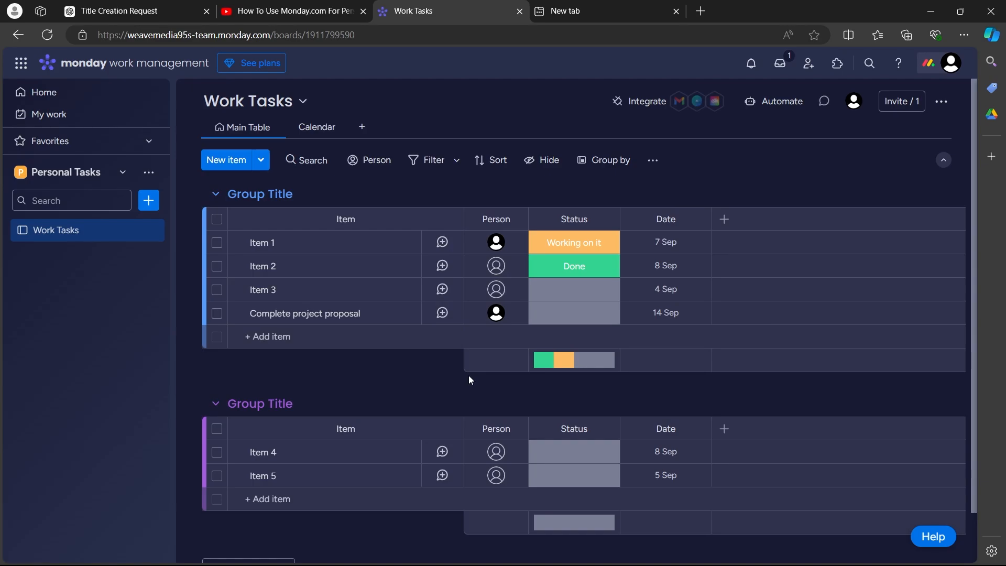
Examine the board's automations in the Automation center and browse the available automation templates.
click(650, 105)
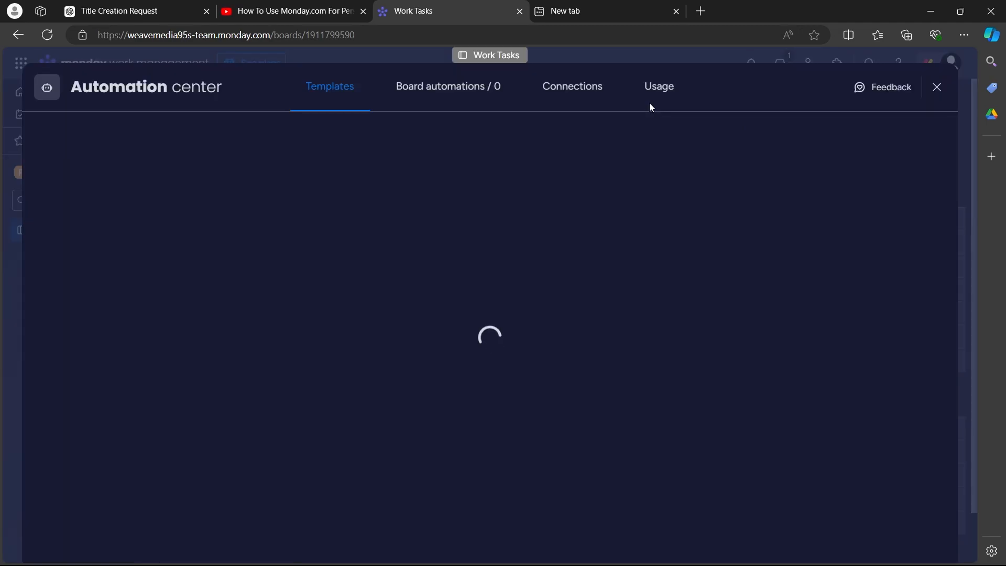
click(462, 92)
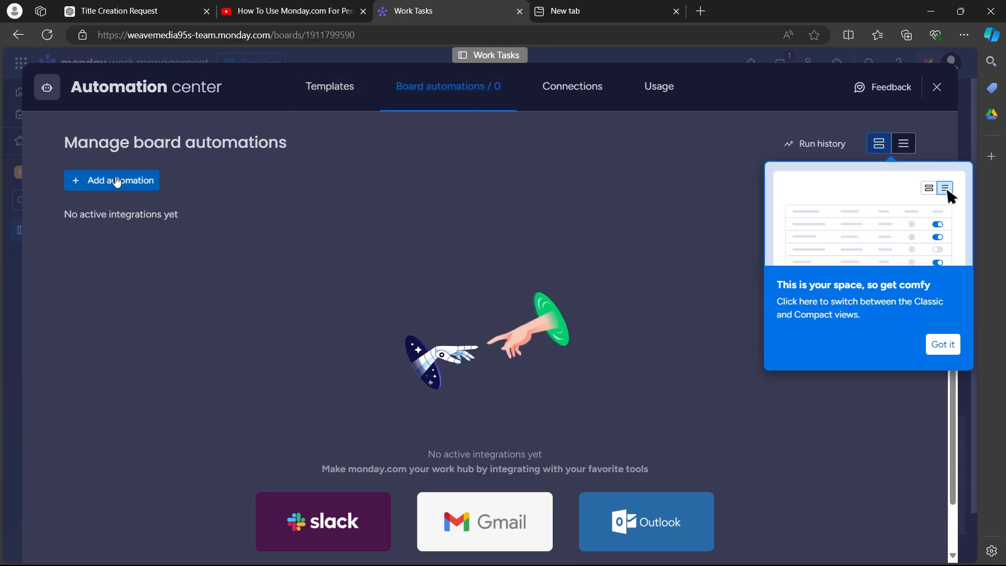
click(125, 180)
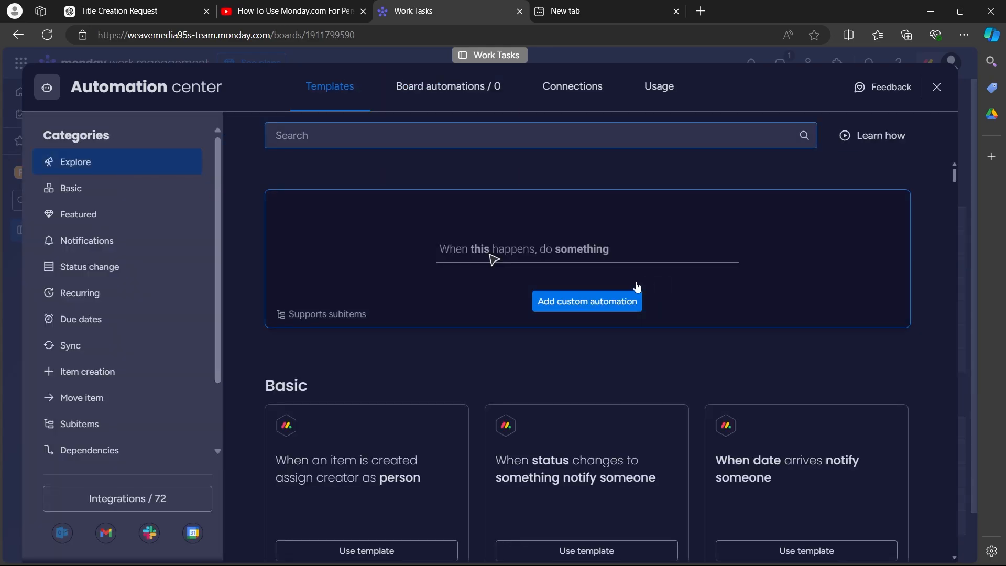
scroll(365, 430, down, 8)
scroll(366, 430, down, 10)
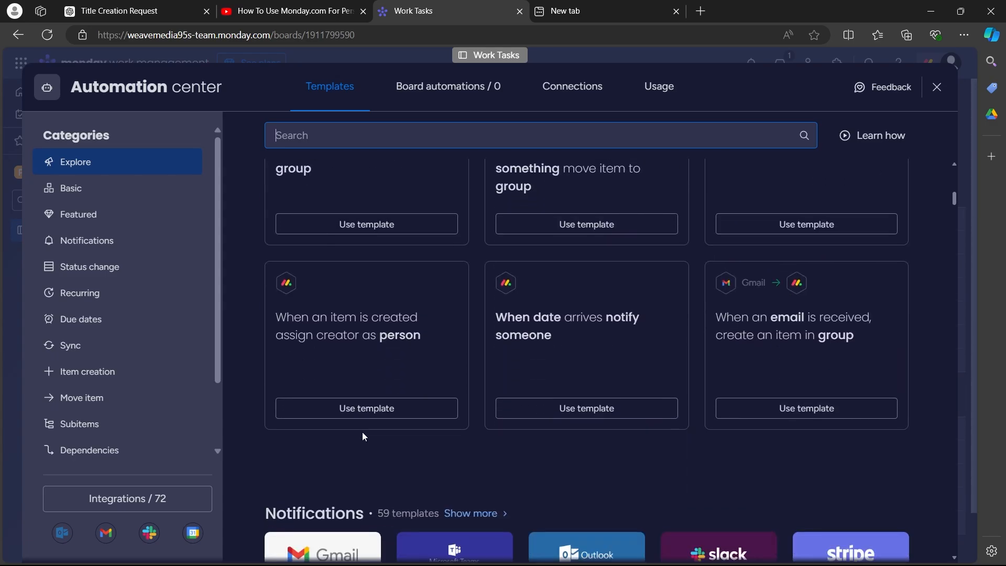
scroll(365, 458, down, 6)
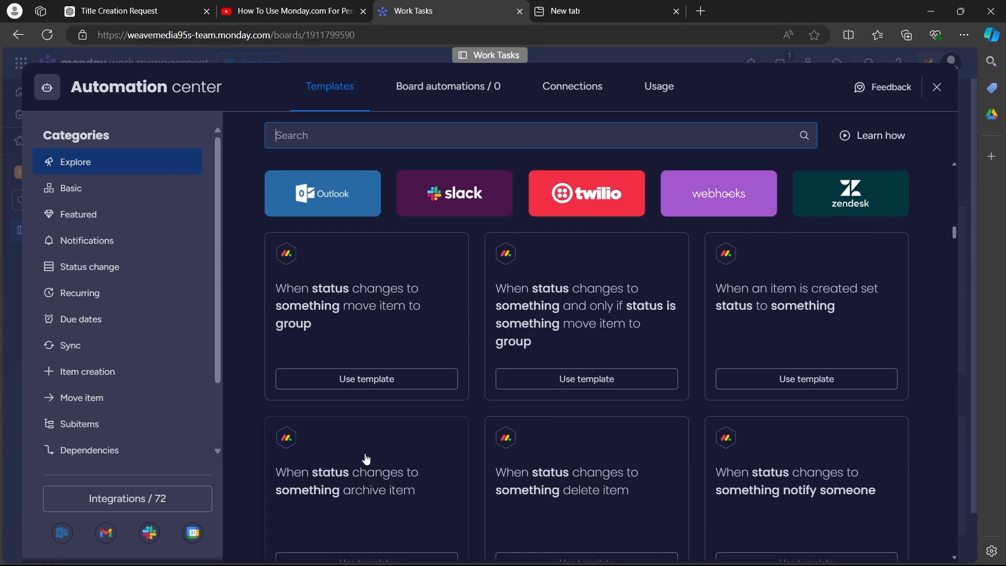
scroll(366, 455, down, 5)
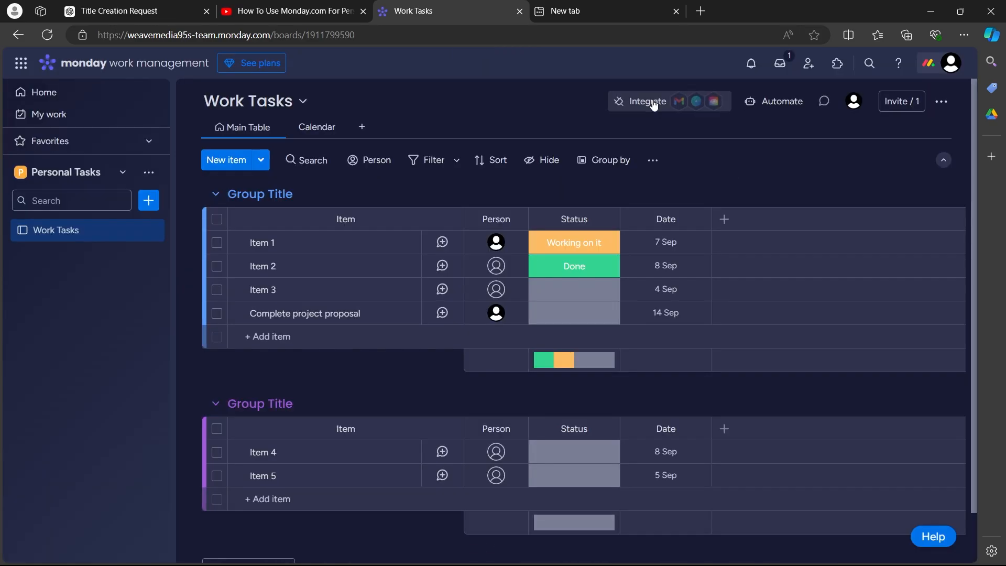
Examine the integrations and integration apps available for the Work Tasks board, and return to the board.
click(652, 101)
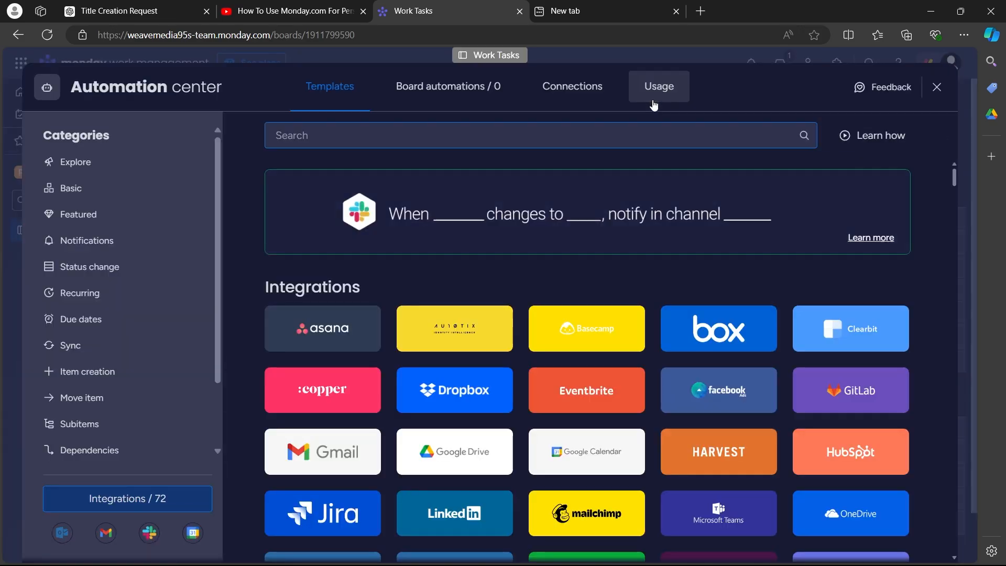
scroll(285, 312, down, 1)
scroll(287, 314, down, 10)
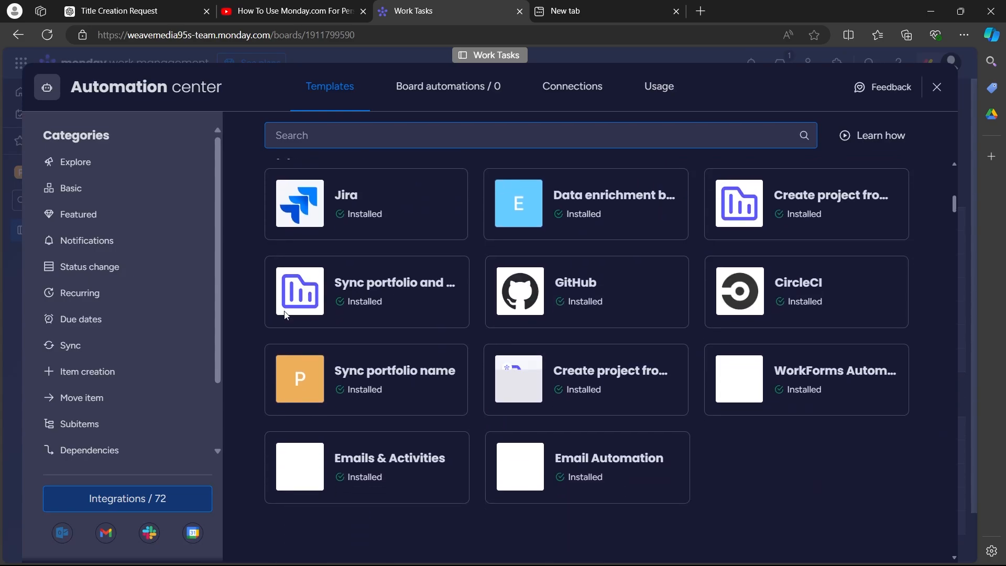
scroll(284, 314, down, 10)
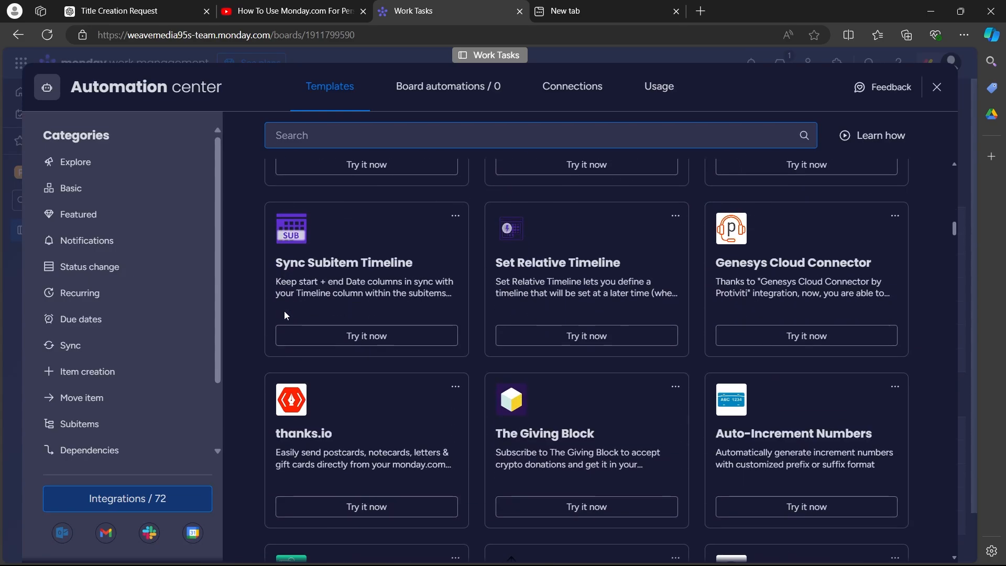
scroll(286, 315, down, 12)
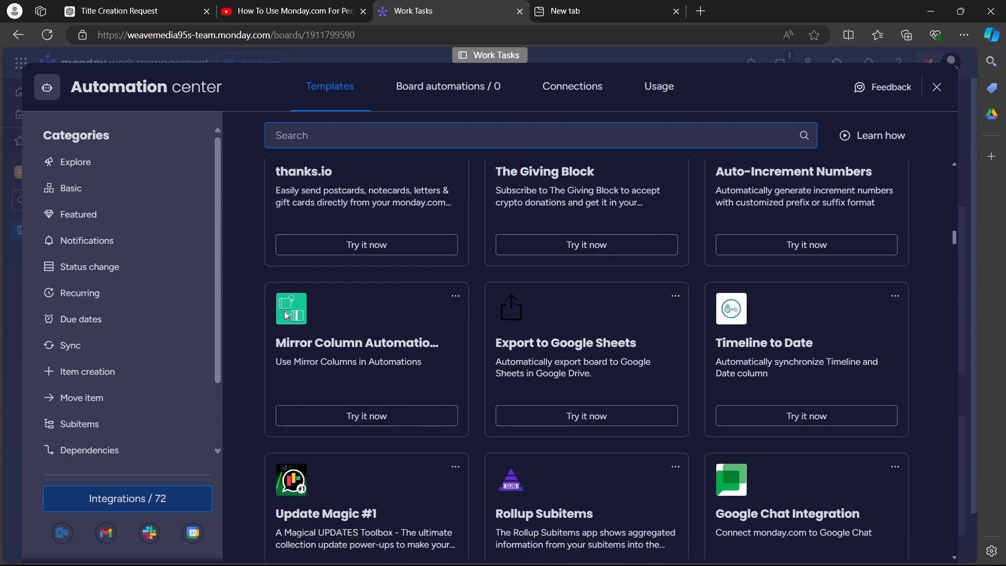
scroll(285, 313, down, 3)
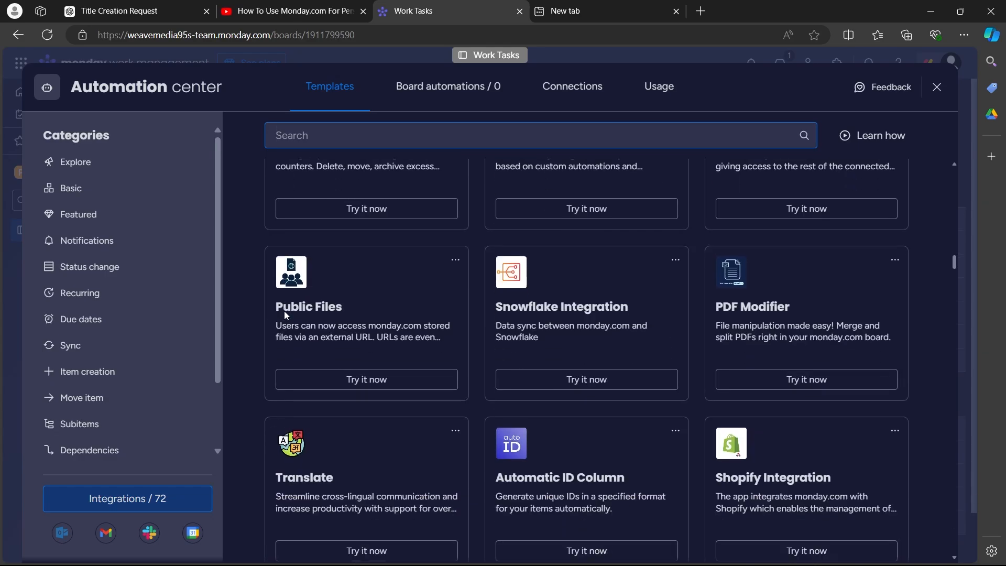
scroll(285, 315, down, 20)
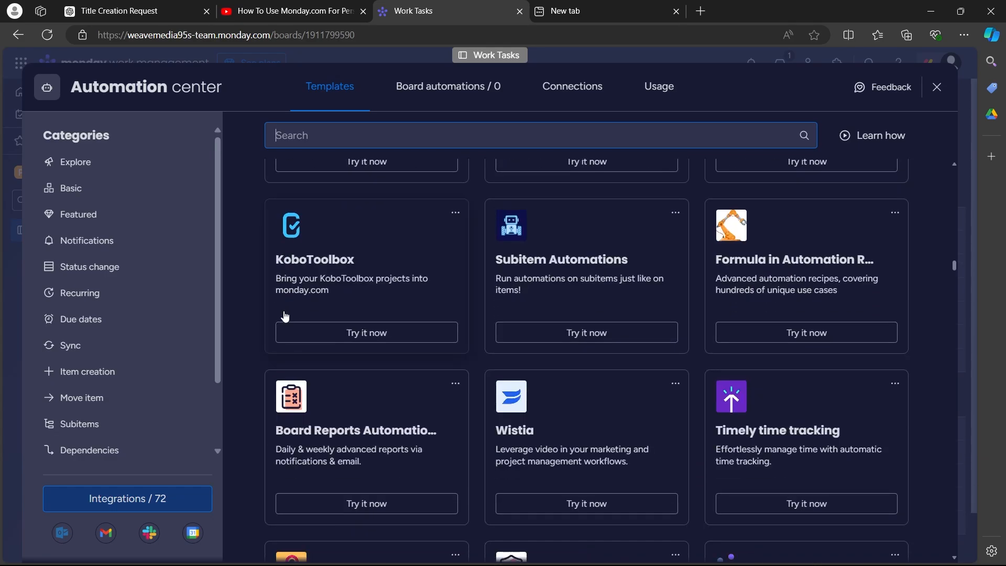
scroll(285, 315, down, 5)
click(936, 88)
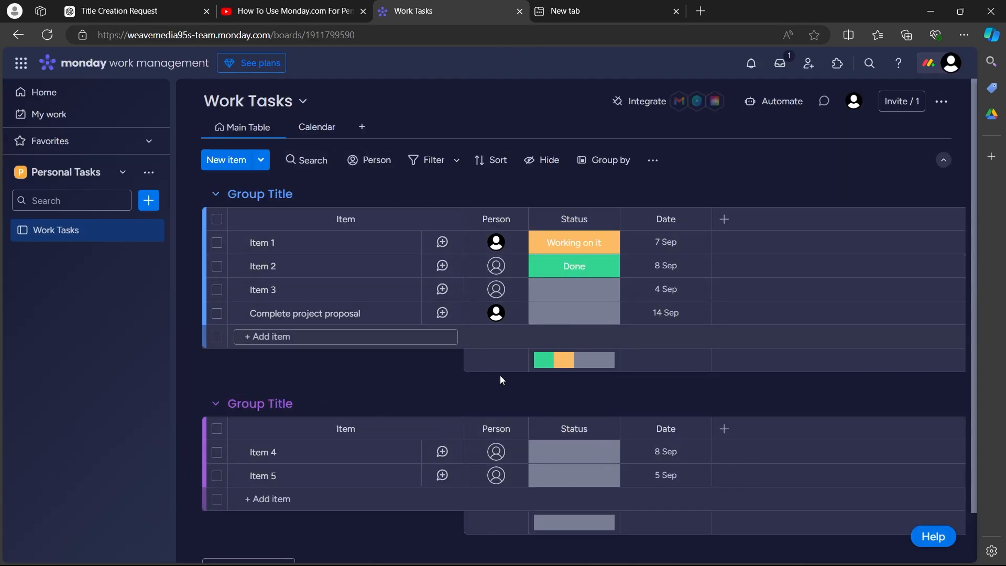
scroll(373, 371, down, 2)
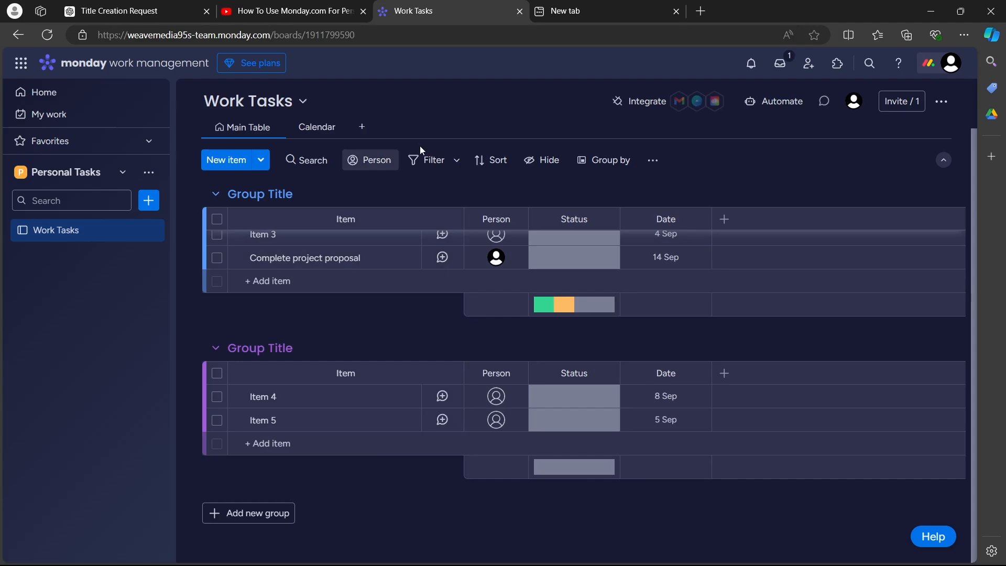
scroll(346, 524, up, 2)
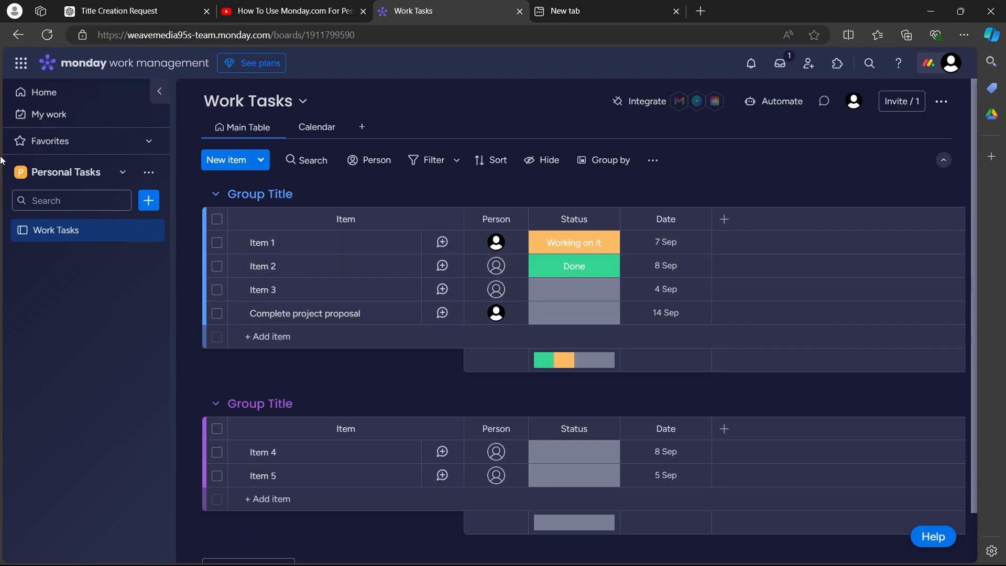
mouse_move(574, 4)
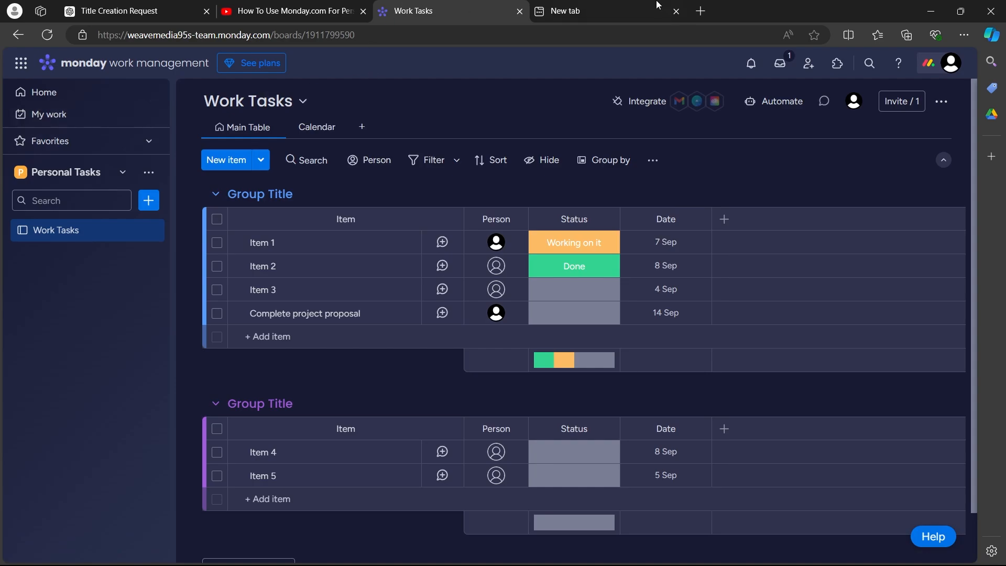
mouse_move(634, 5)
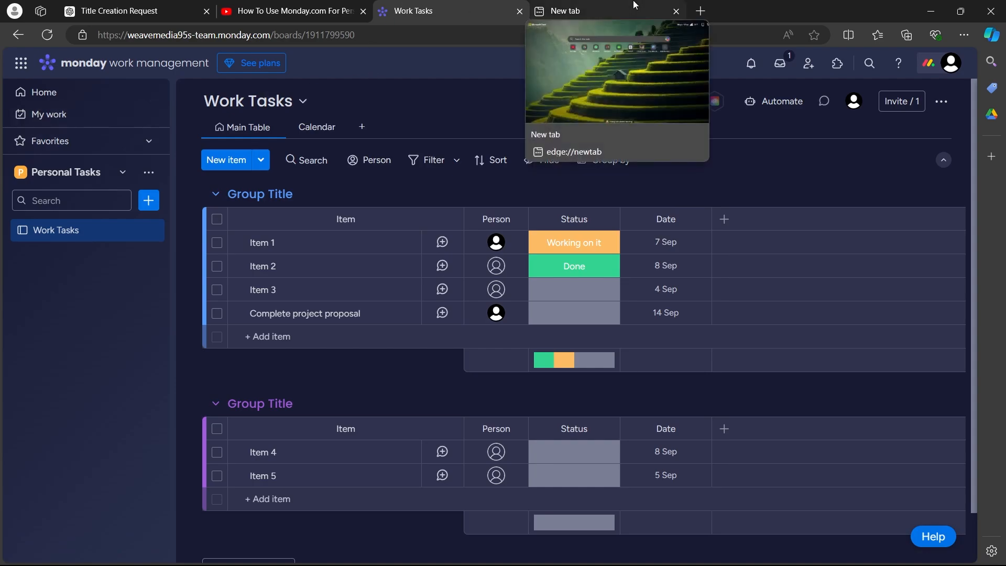